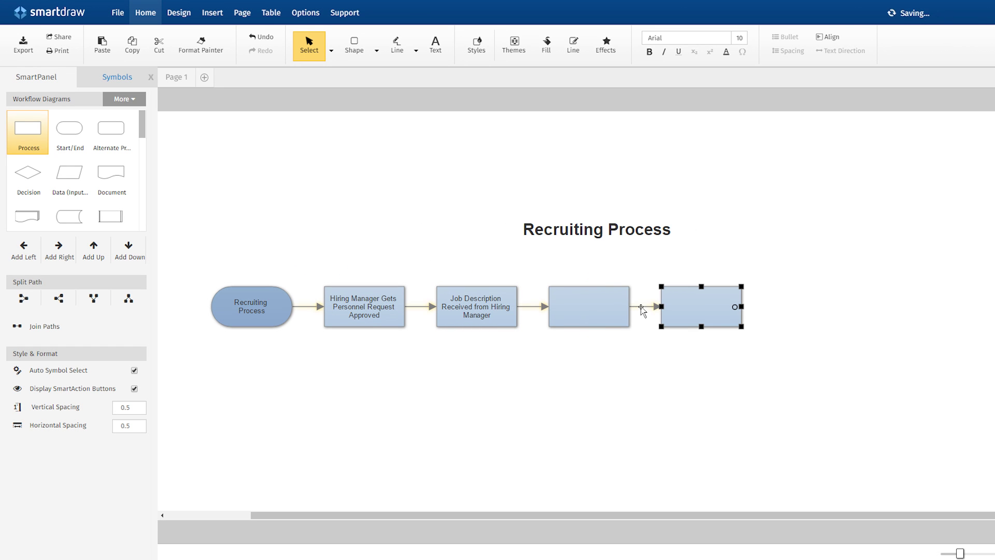
Step: Add a Recruiting Process step, then org chart child boxes under Park and Street
click(758, 309)
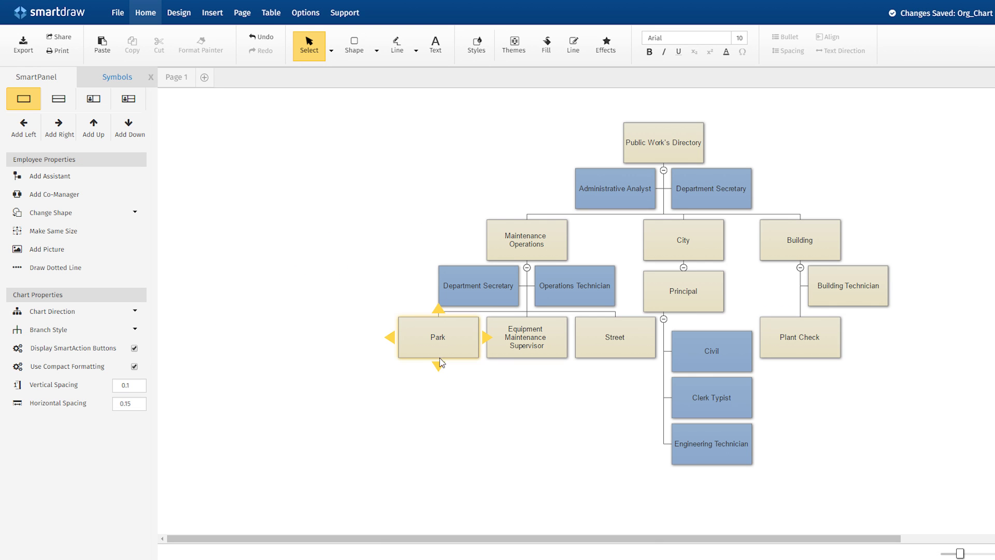
click(438, 367)
click(517, 398)
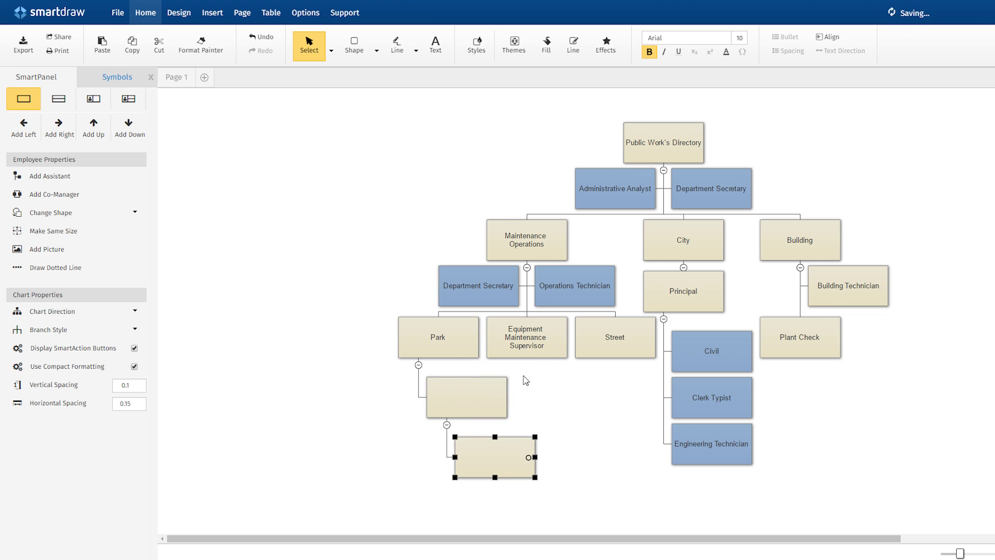
click(528, 366)
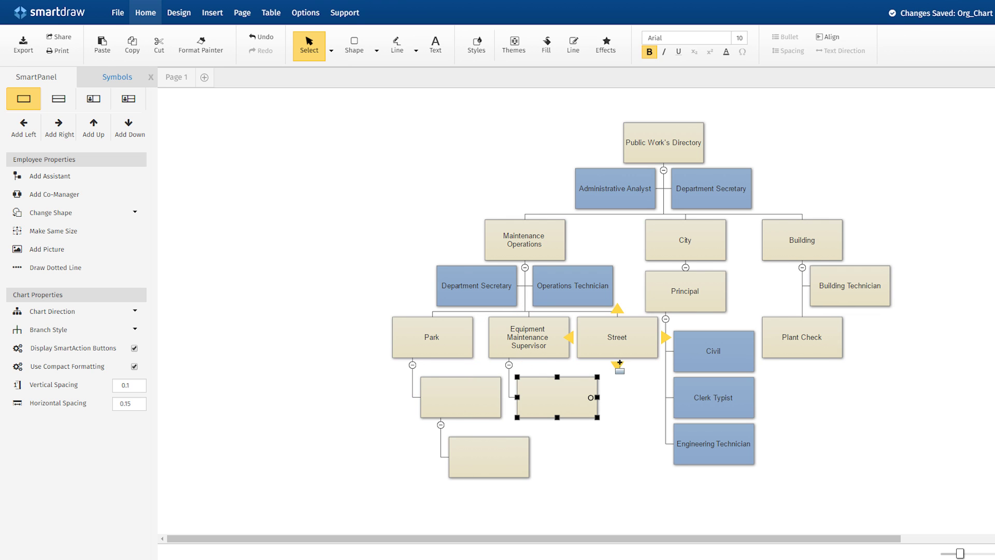
click(617, 364)
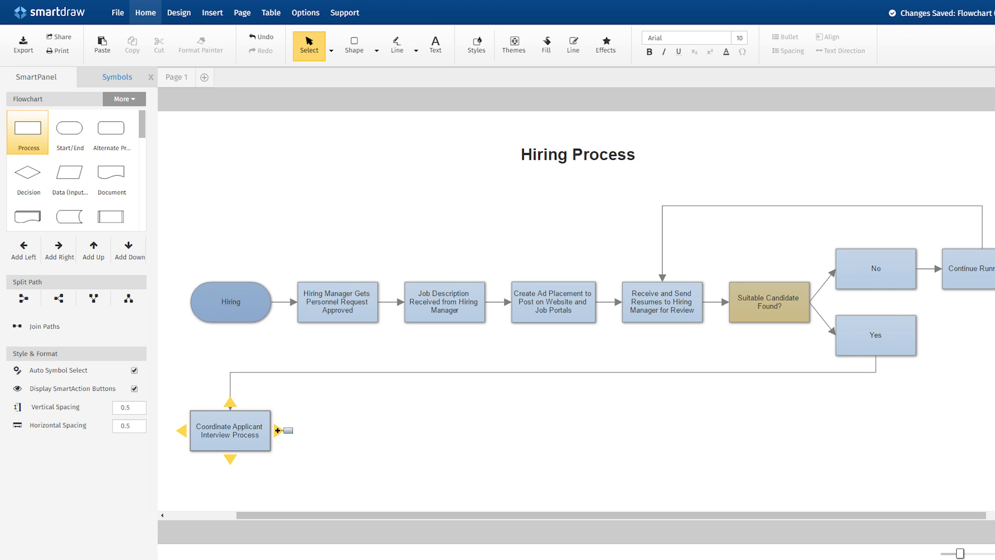
Step: Add three connected process steps after Coordinate Applicant Interview Process in the Hiring Process flowchart
click(278, 430)
click(387, 432)
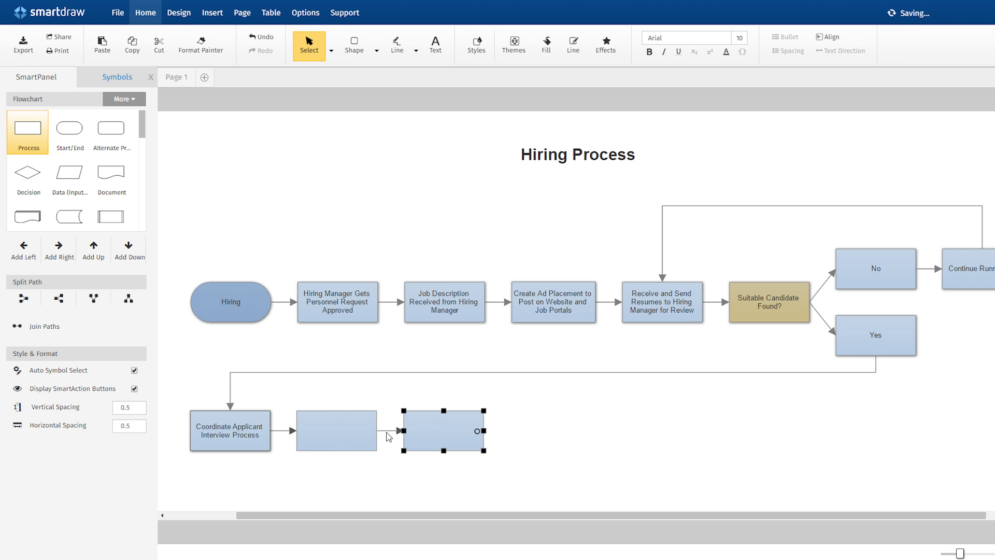
click(493, 432)
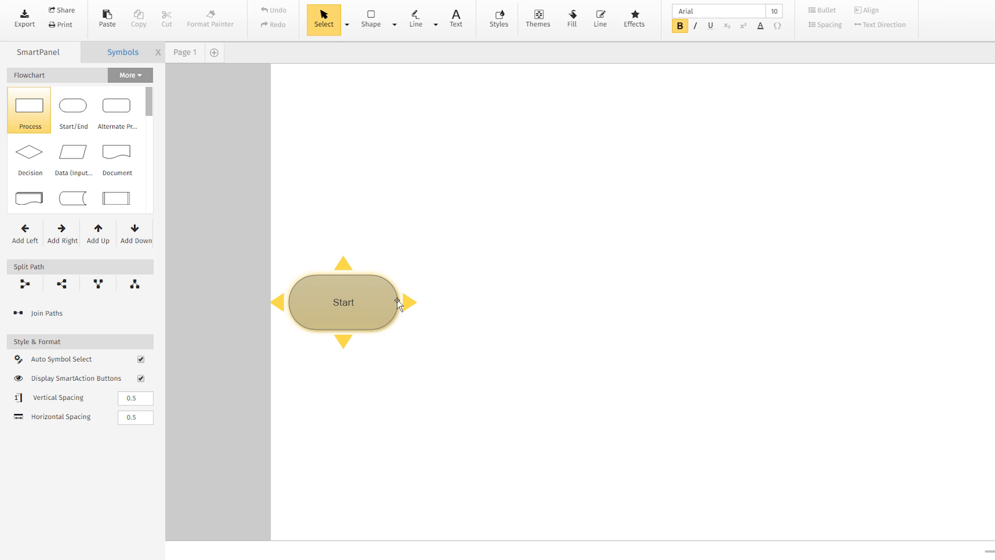
Step: Extend the Start flowchart with two process steps and two connected Document shapes
click(406, 301)
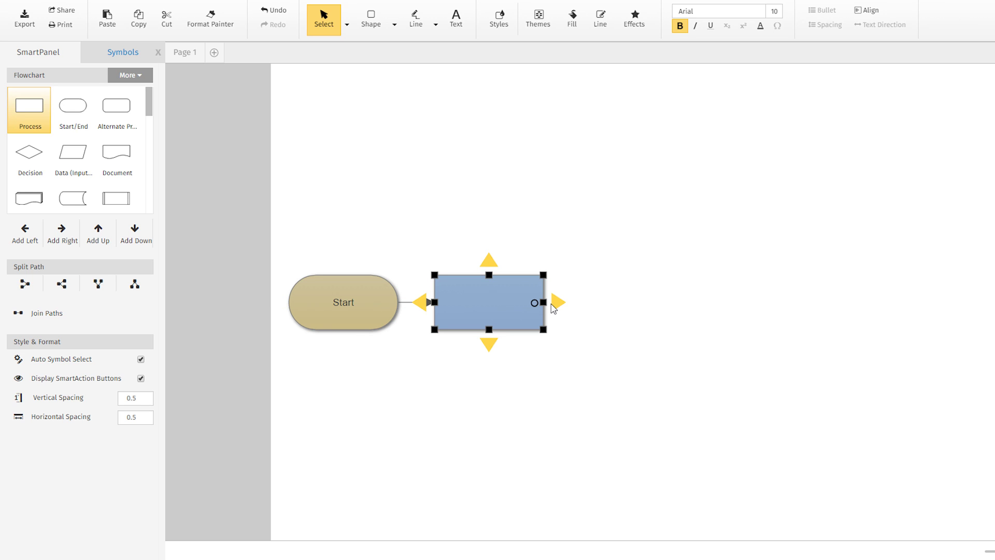
click(559, 303)
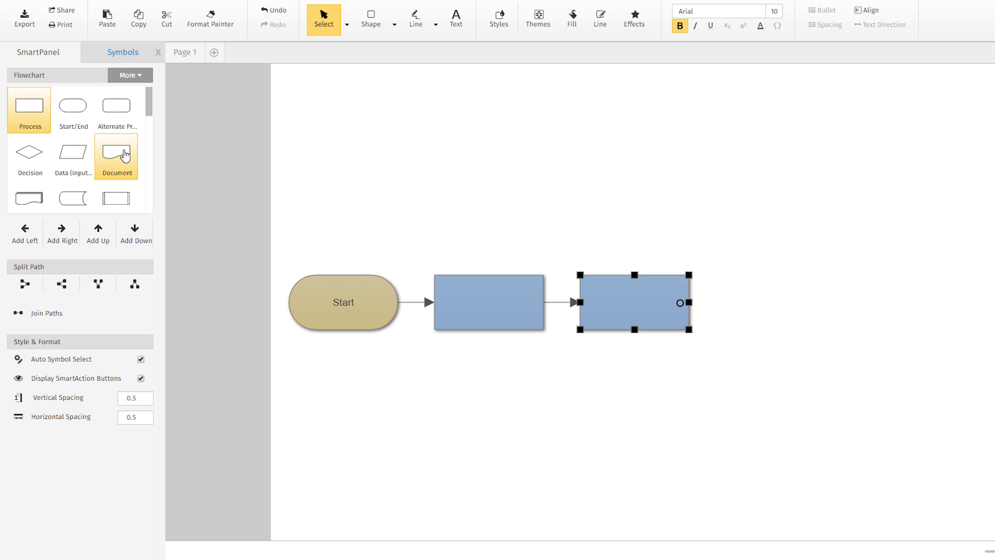
drag(124, 155, 696, 302)
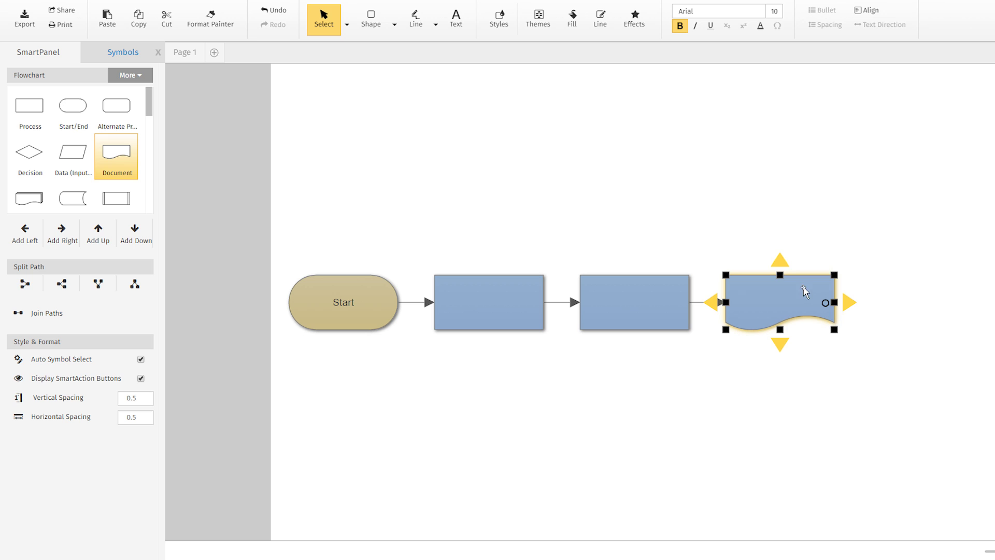
click(851, 302)
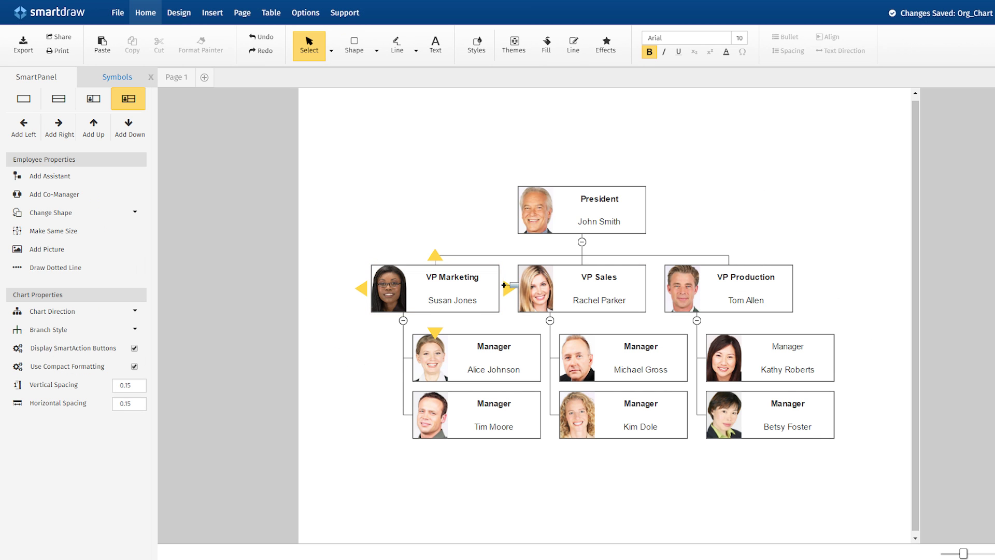
Step: Add a peer box beside VP Marketing and two boxes below it
click(507, 285)
click(509, 329)
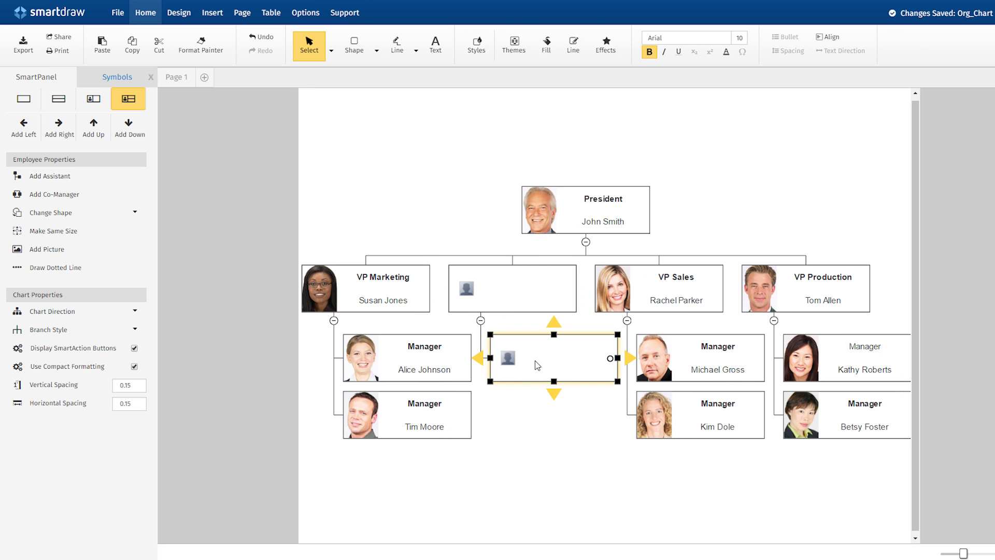
click(554, 390)
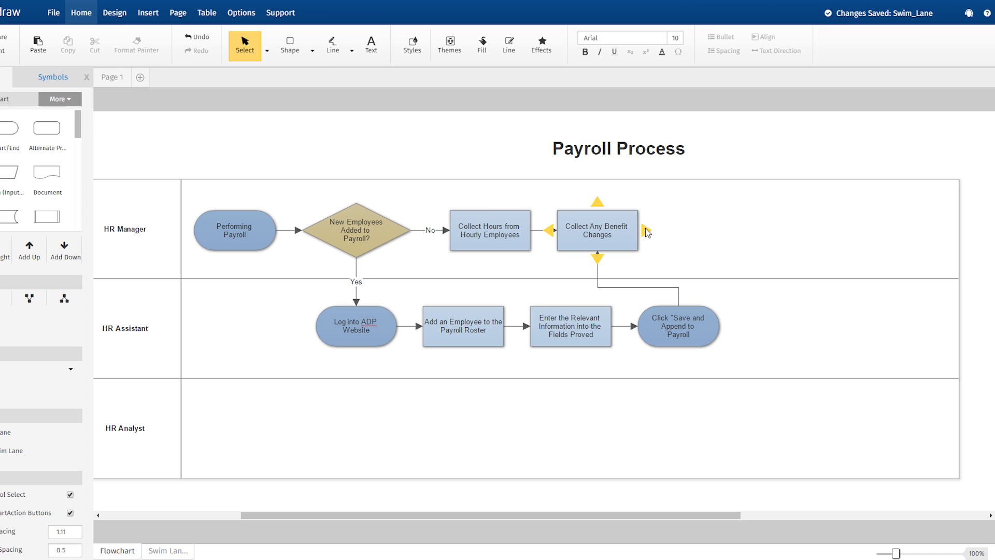
Step: Add three connected steps after Collect Any Benefit Changes in the HR Manager lane
click(646, 231)
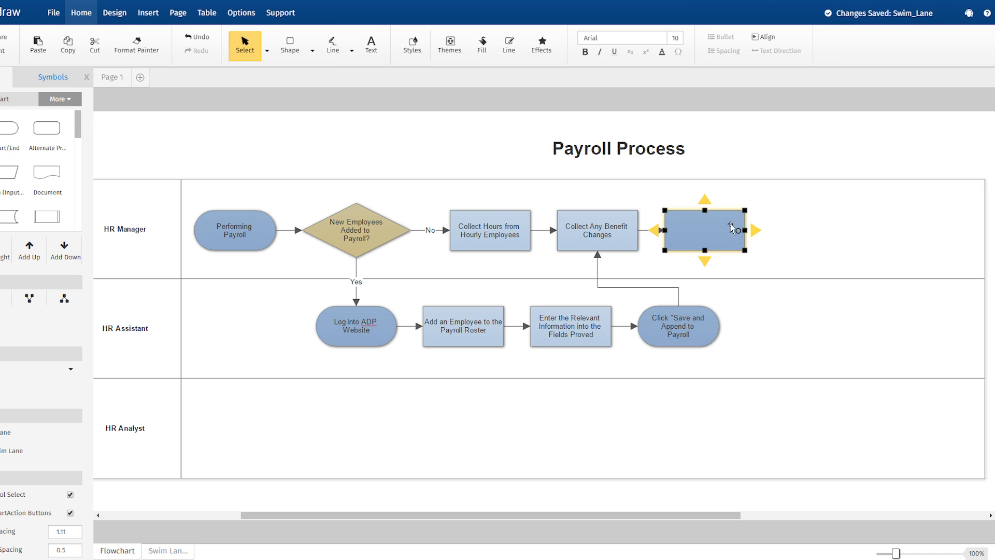
click(754, 230)
click(863, 231)
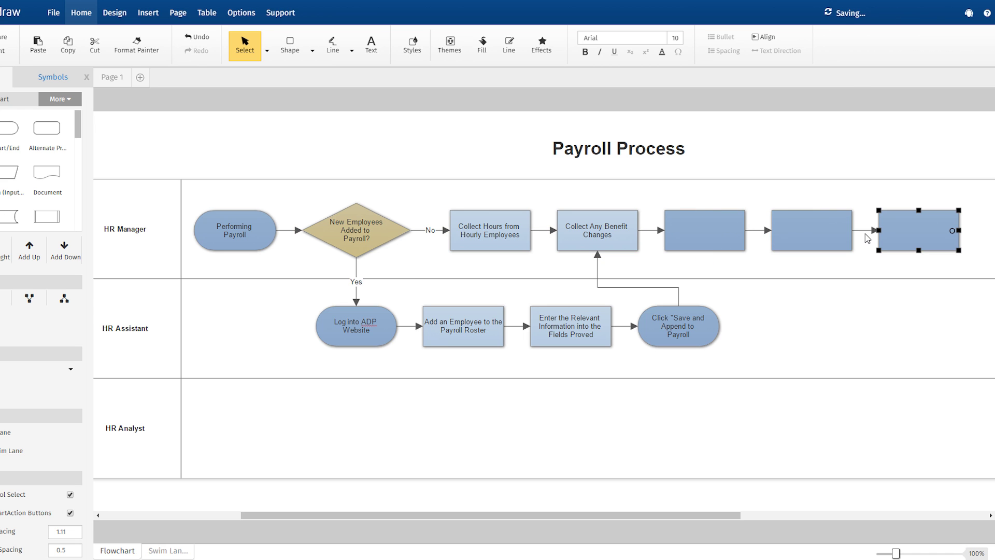
click(660, 262)
click(743, 283)
click(742, 297)
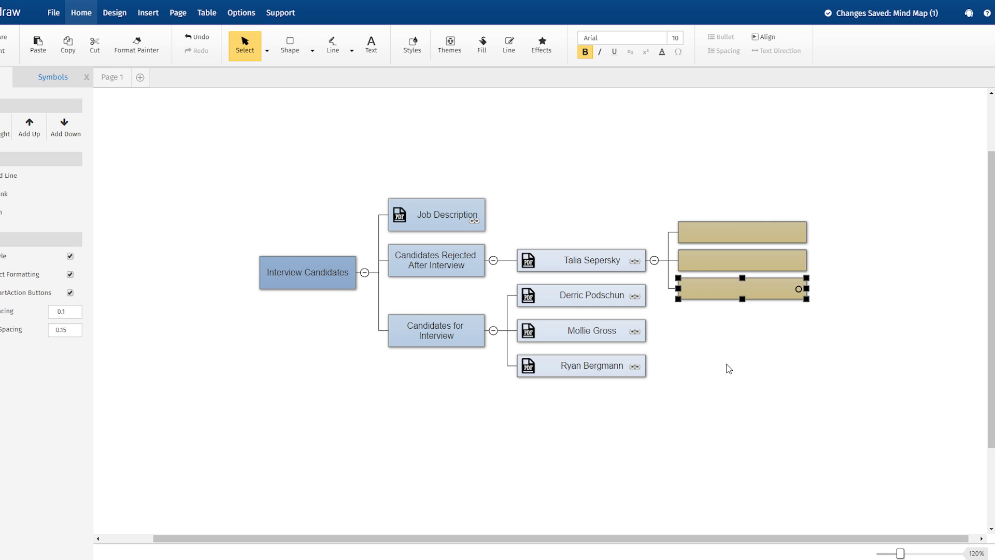
click(654, 366)
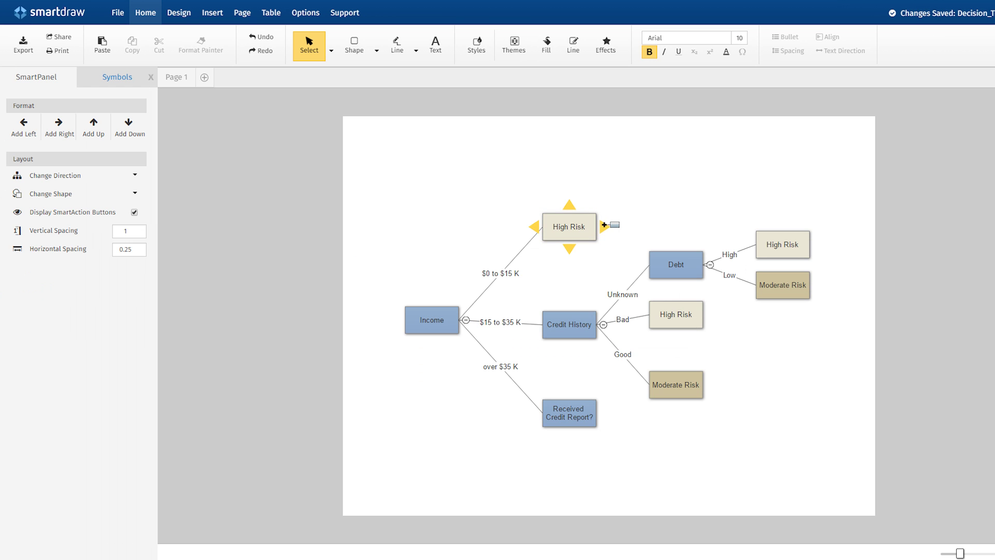
Step: Add Yes/No branches to High Risk and to Received Credit Report? in the decision tree
click(606, 225)
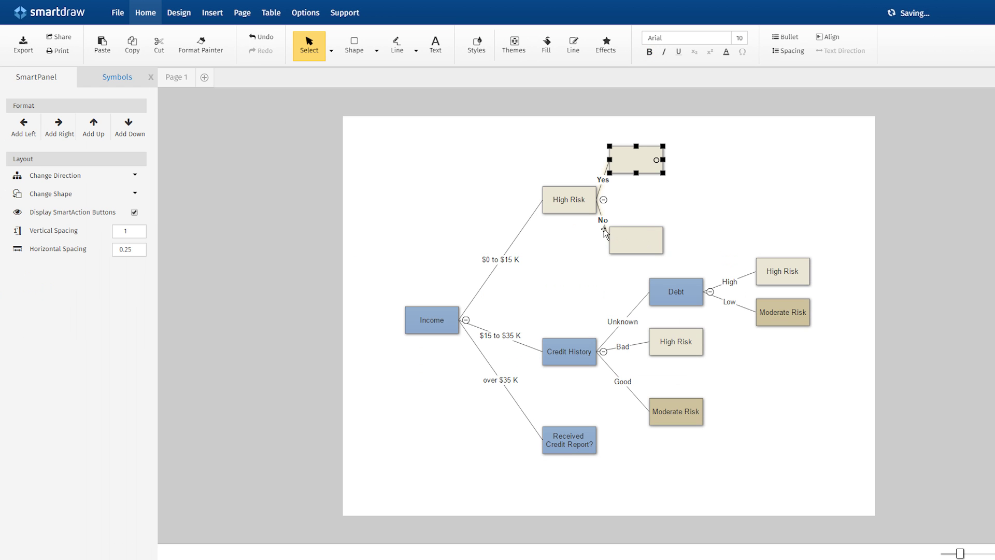
click(570, 440)
click(605, 439)
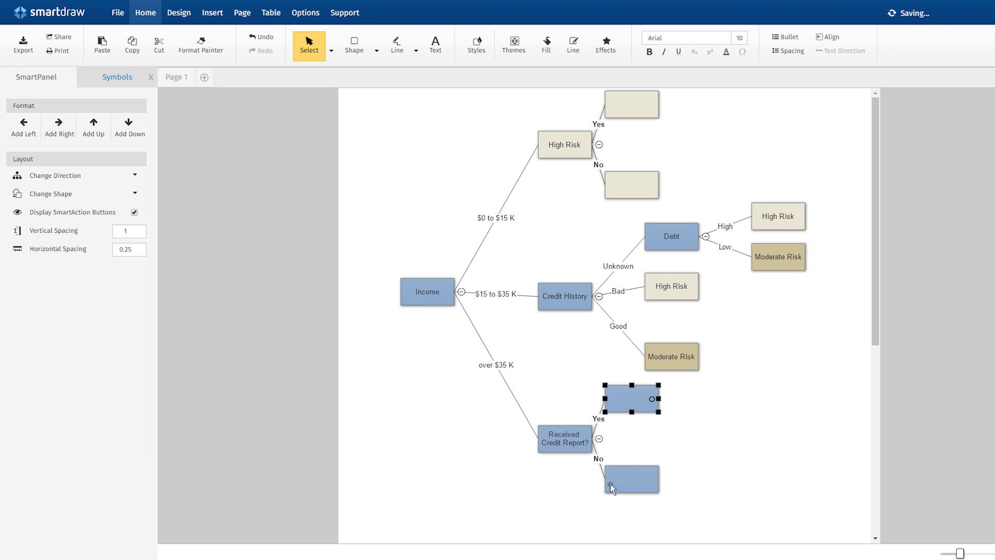
click(556, 499)
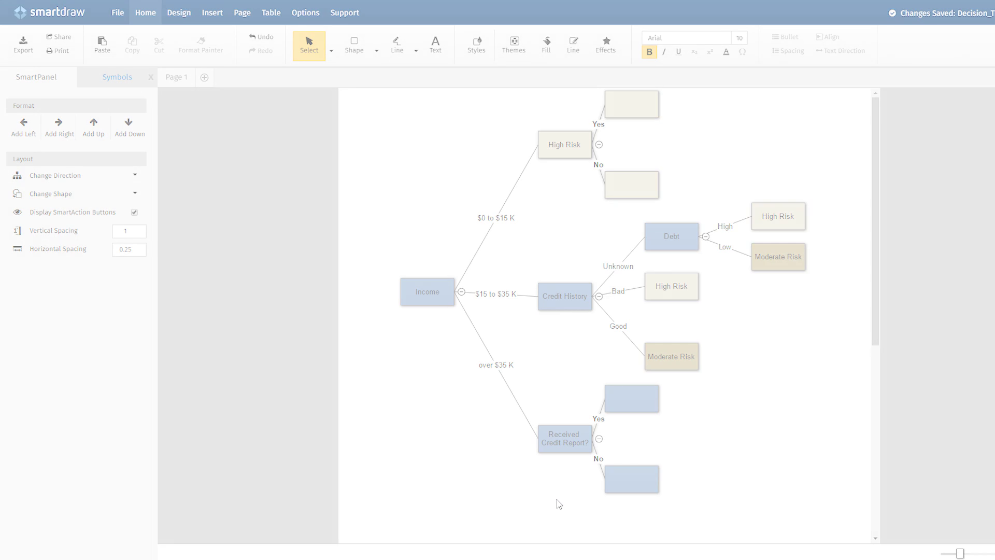